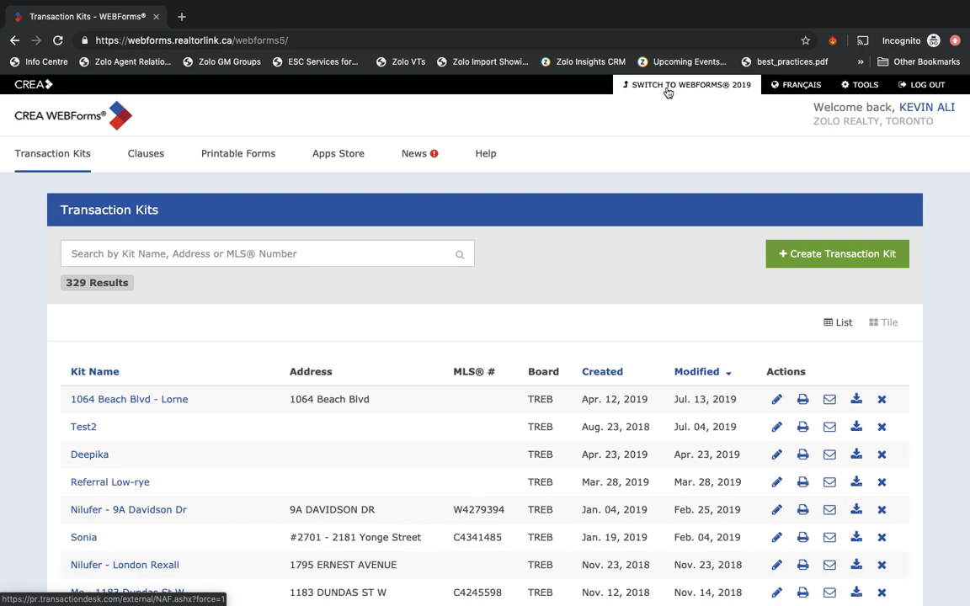
- Switch to the 2019 version of WEBForms and create a transaction named test1 from the [Zolo Residential] Offer Freehold template
{"action": "left_click", "coordinate": [668, 92]}
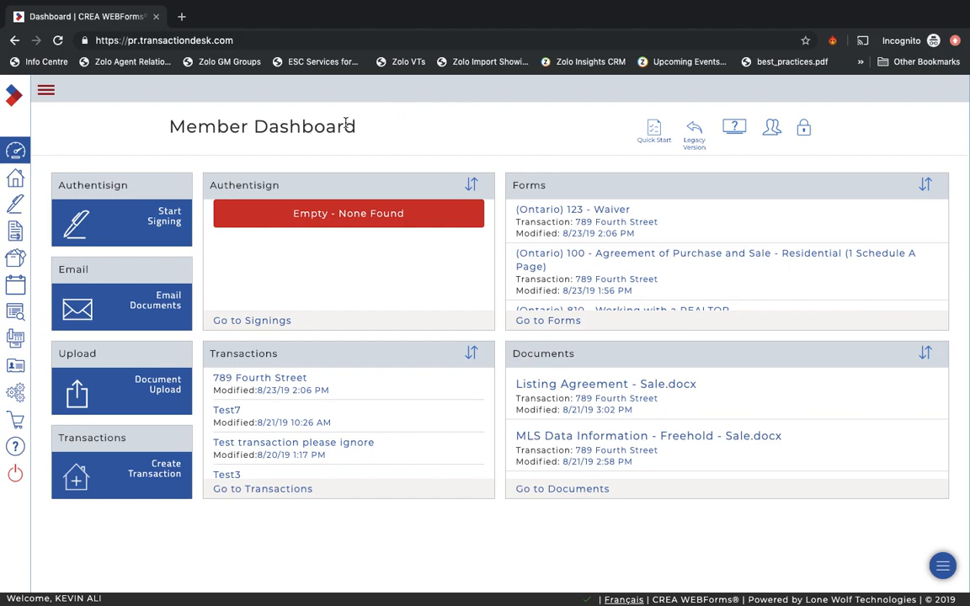
{"action": "left_click", "coordinate": [145, 477]}
{"action": "left_click", "coordinate": [452, 160]}
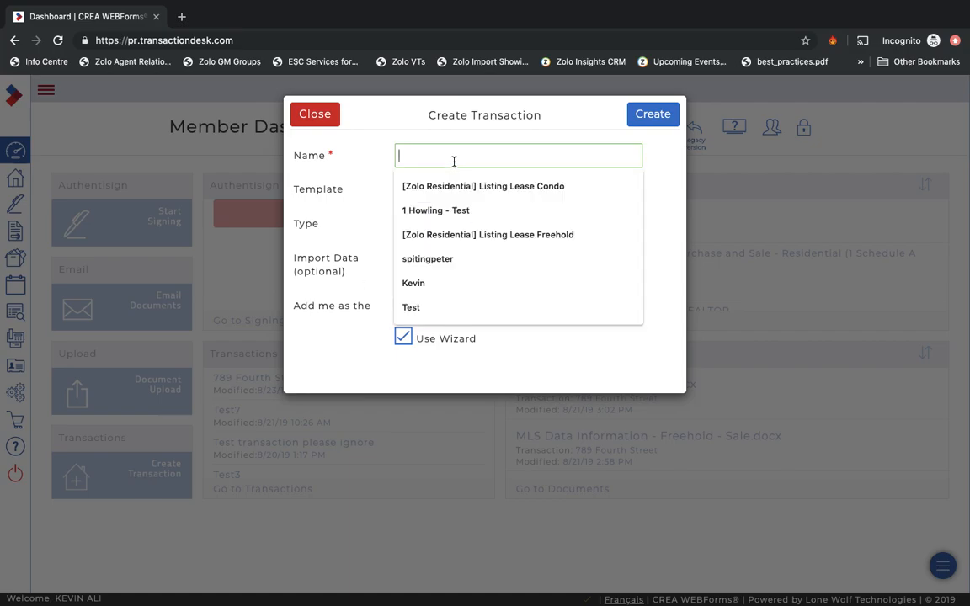
{"action": "type", "text": "test1"}
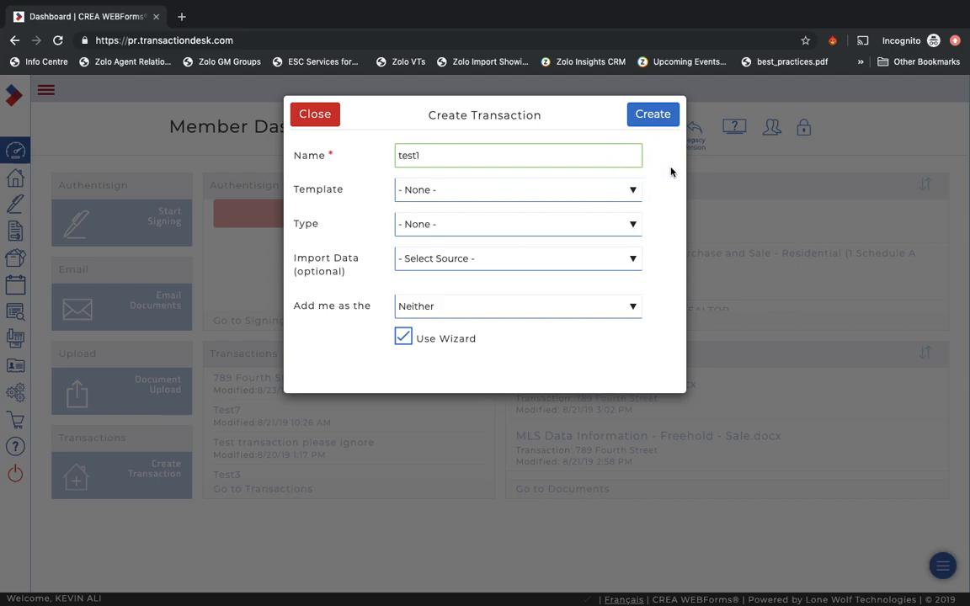
{"action": "left_click", "coordinate": [636, 193]}
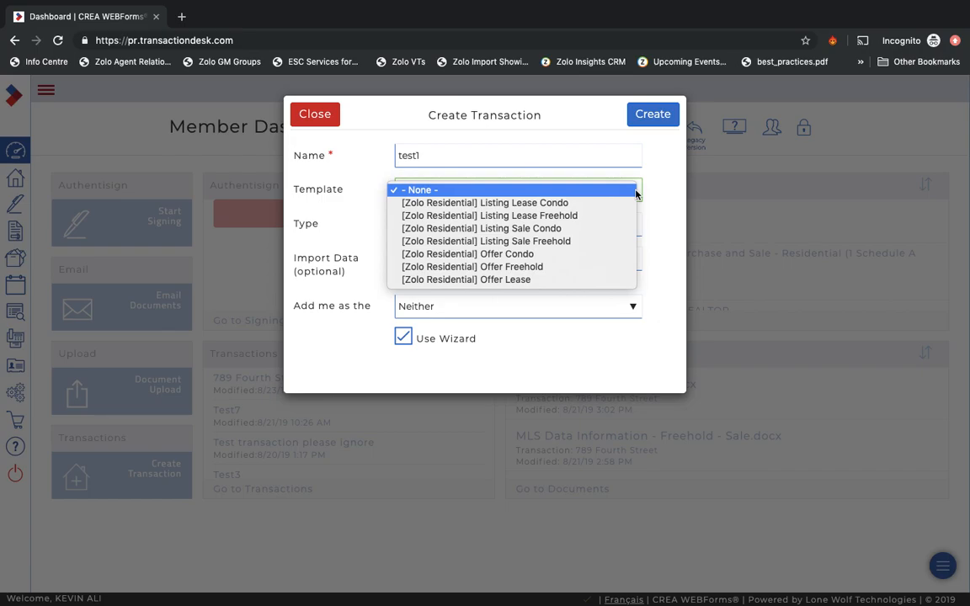
{"action": "left_click", "coordinate": [522, 269]}
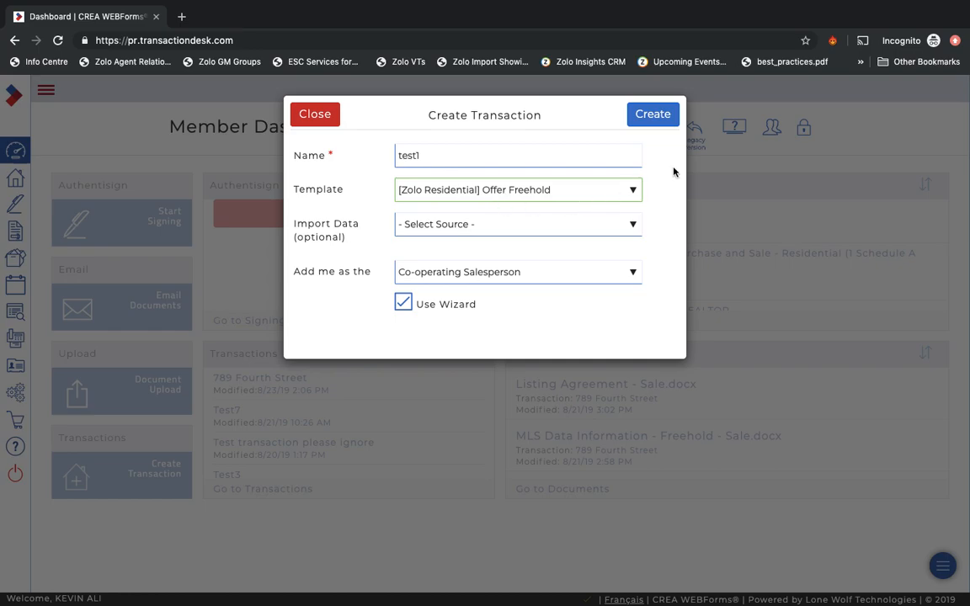
{"action": "left_click", "coordinate": [655, 115]}
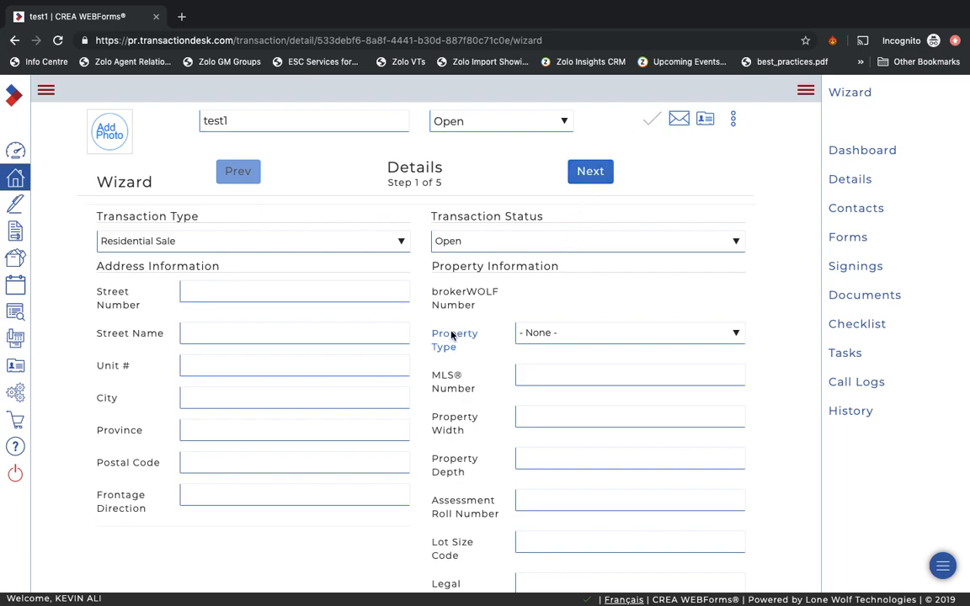
- Review the property, listing and purchase fields on the wizard's Details page, leave them blank, then save and exit the wizard
{"action": "scroll", "coordinate": [283, 557], "scroll_direction": "down", "scroll_amount": 3}
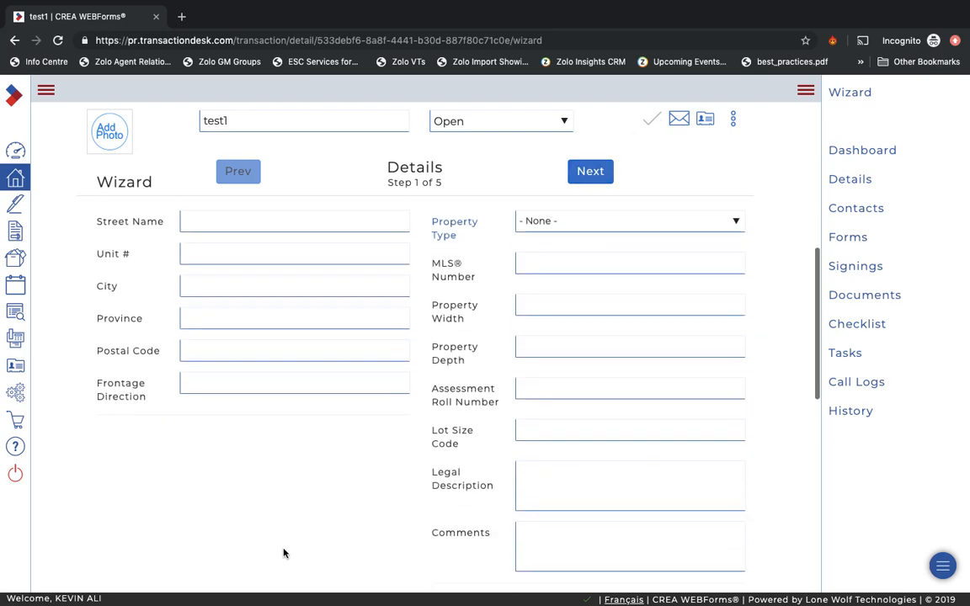
{"action": "scroll", "coordinate": [284, 553], "scroll_direction": "down", "scroll_amount": 2}
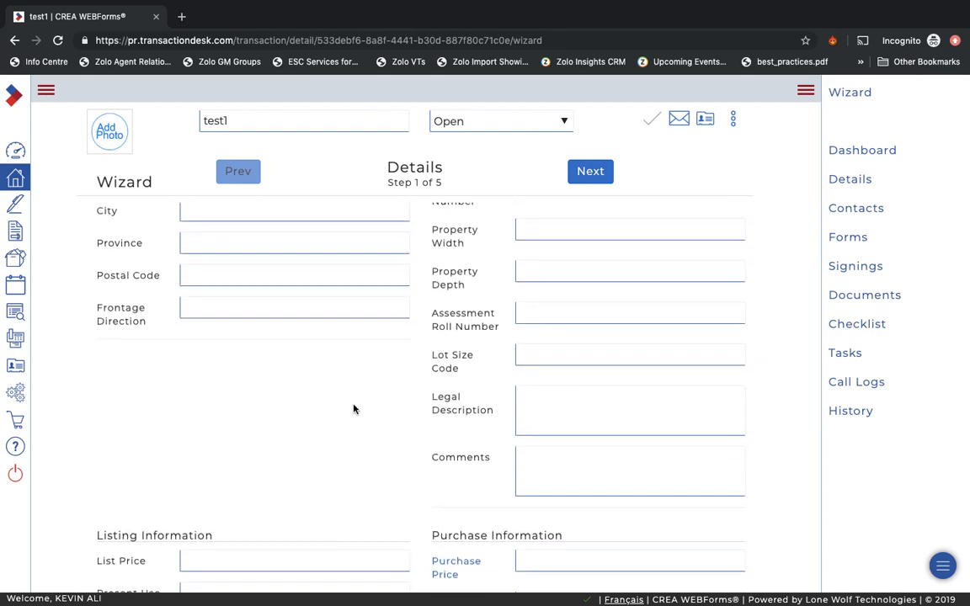
{"action": "scroll", "coordinate": [354, 409], "scroll_direction": "down", "scroll_amount": 1}
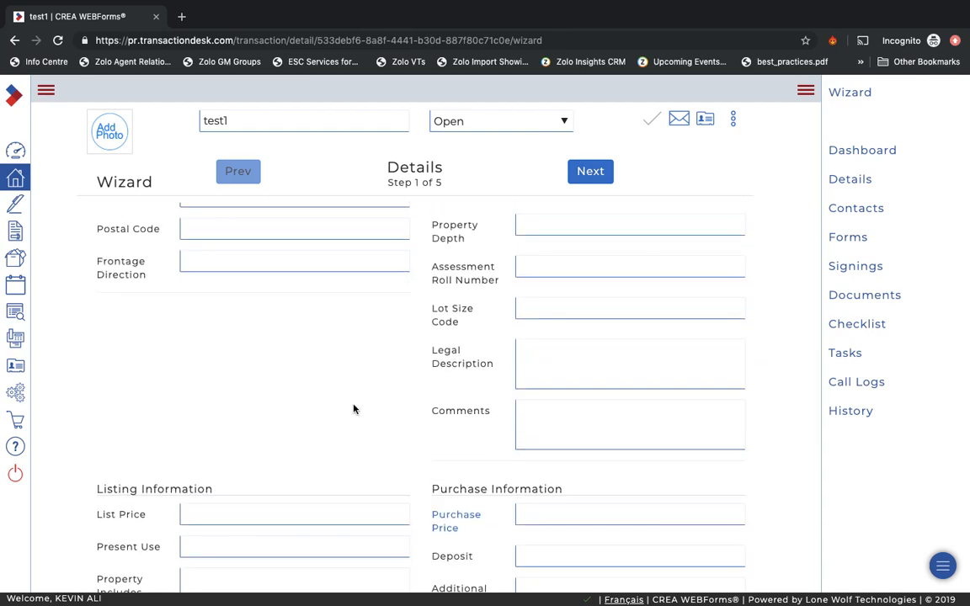
{"action": "scroll", "coordinate": [354, 409], "scroll_direction": "down", "scroll_amount": 6}
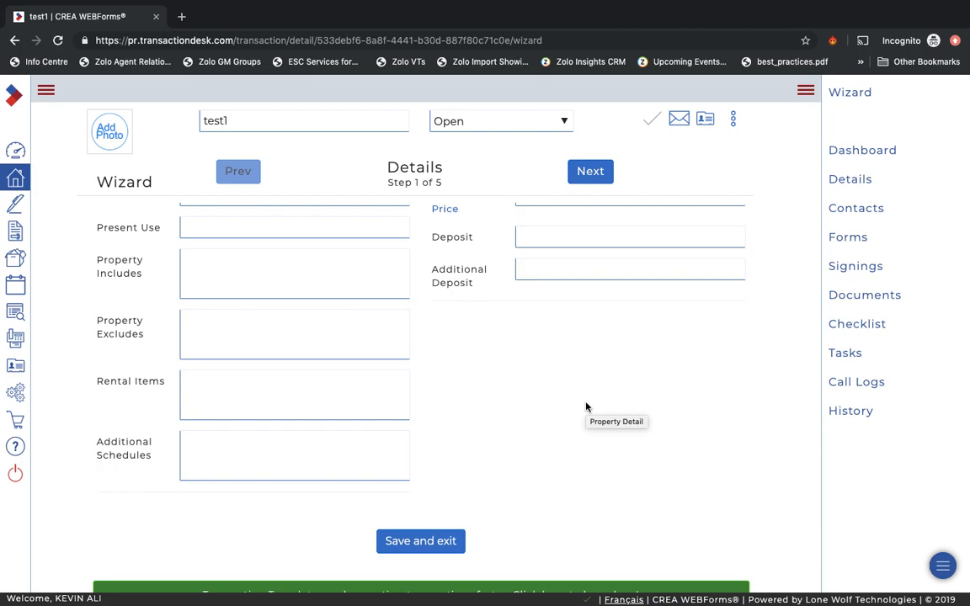
{"action": "scroll", "coordinate": [587, 408], "scroll_direction": "up", "scroll_amount": 1}
{"action": "scroll", "coordinate": [586, 408], "scroll_direction": "down", "scroll_amount": 2}
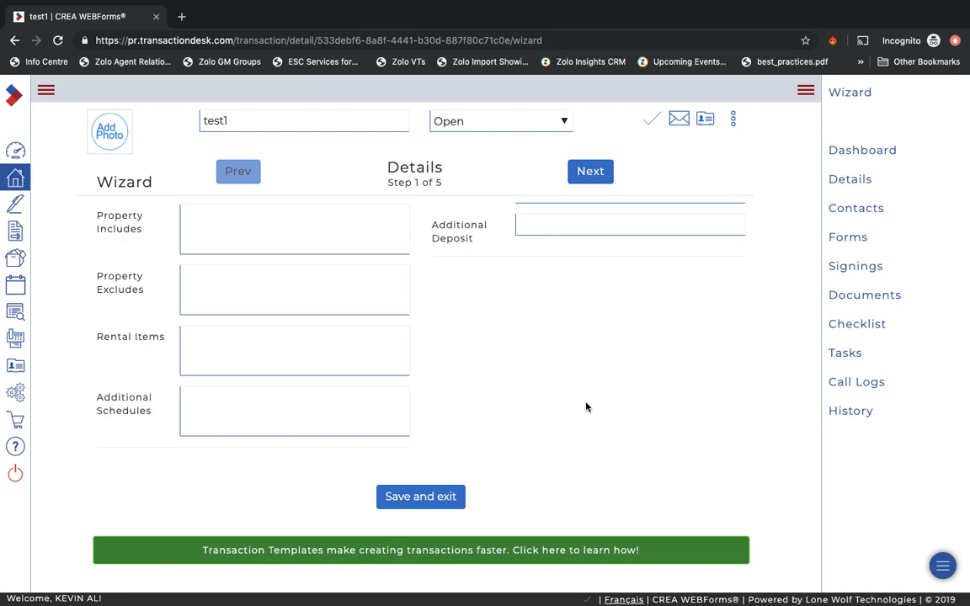
{"action": "left_click", "coordinate": [424, 496]}
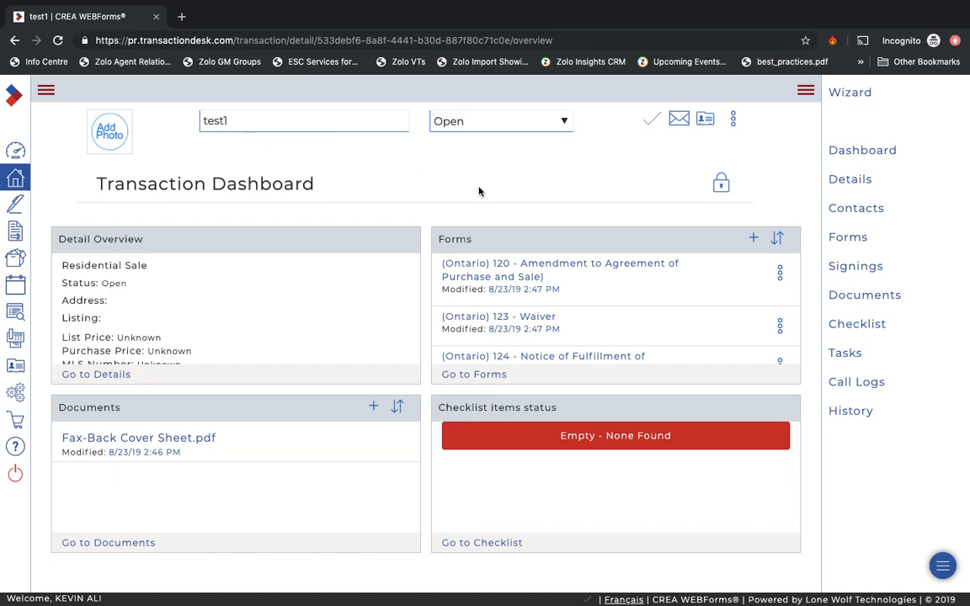
- Open the test1 transaction's checklist and examine which Offer Freehold documents are mandatory and which are not
{"action": "left_click", "coordinate": [853, 333]}
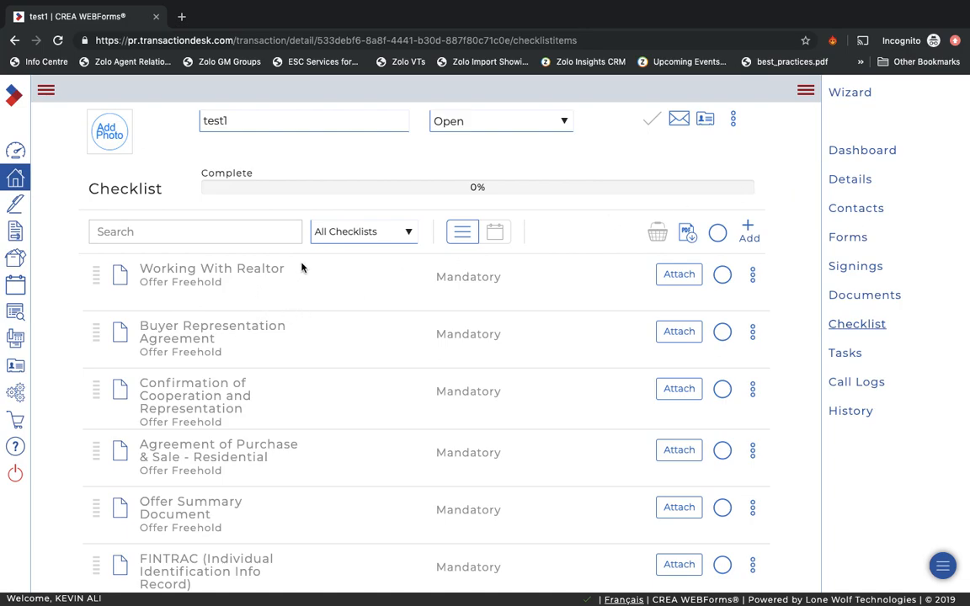
{"action": "scroll", "coordinate": [340, 341], "scroll_direction": "down", "scroll_amount": 2}
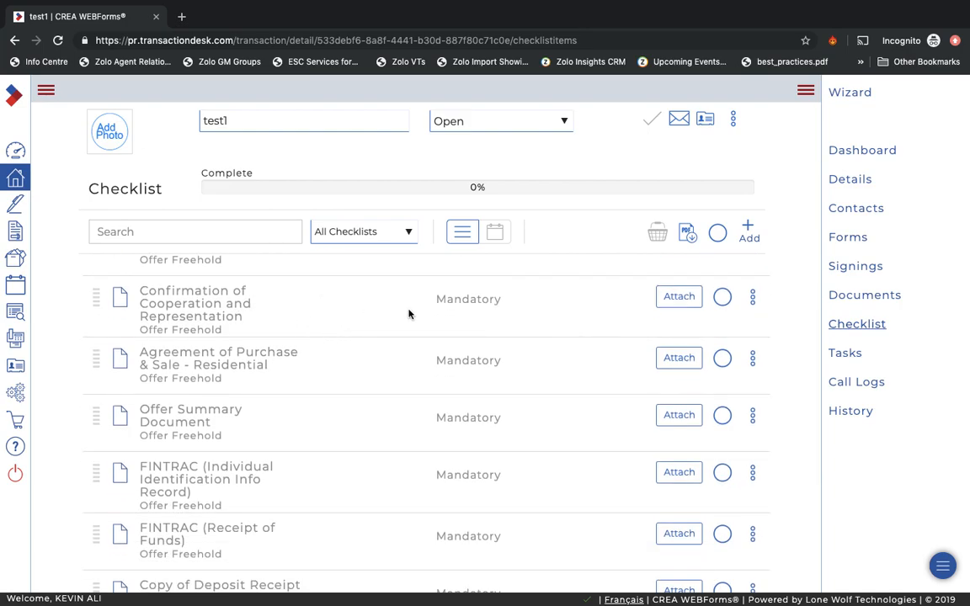
{"action": "scroll", "coordinate": [382, 357], "scroll_direction": "down", "scroll_amount": 1}
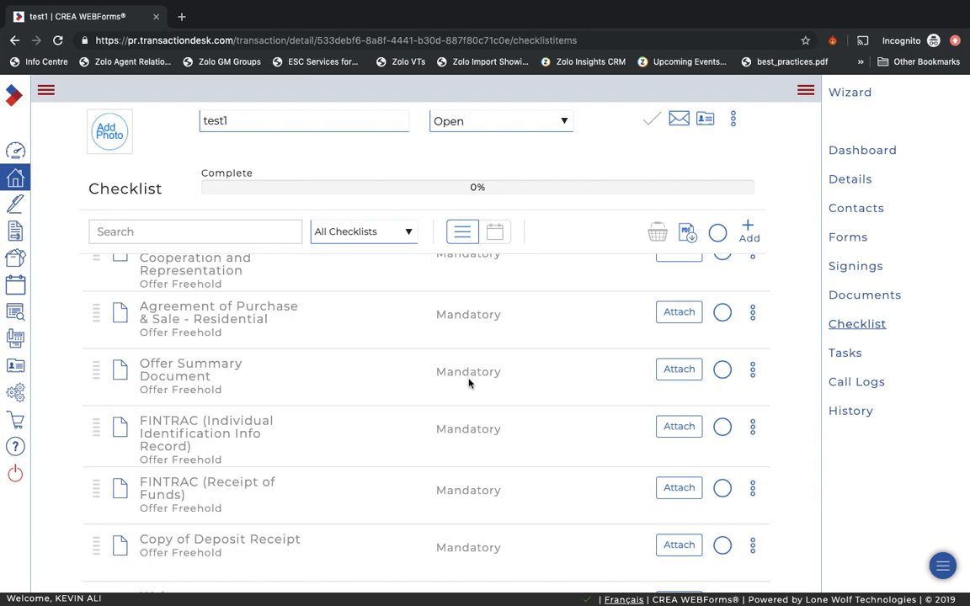
{"action": "scroll", "coordinate": [383, 455], "scroll_direction": "down", "scroll_amount": 2}
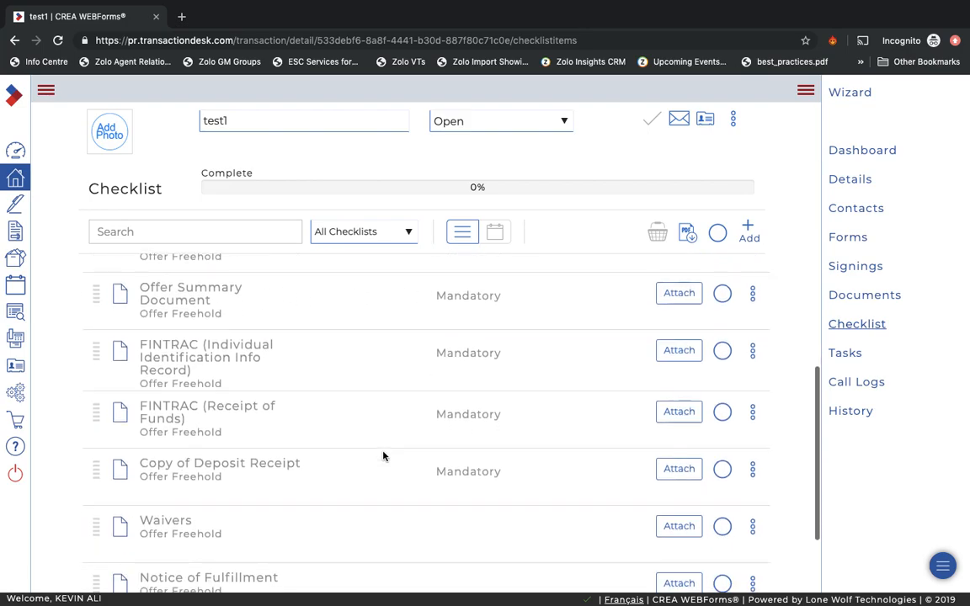
{"action": "scroll", "coordinate": [383, 455], "scroll_direction": "up", "scroll_amount": 1}
{"action": "scroll", "coordinate": [383, 456], "scroll_direction": "down", "scroll_amount": 3}
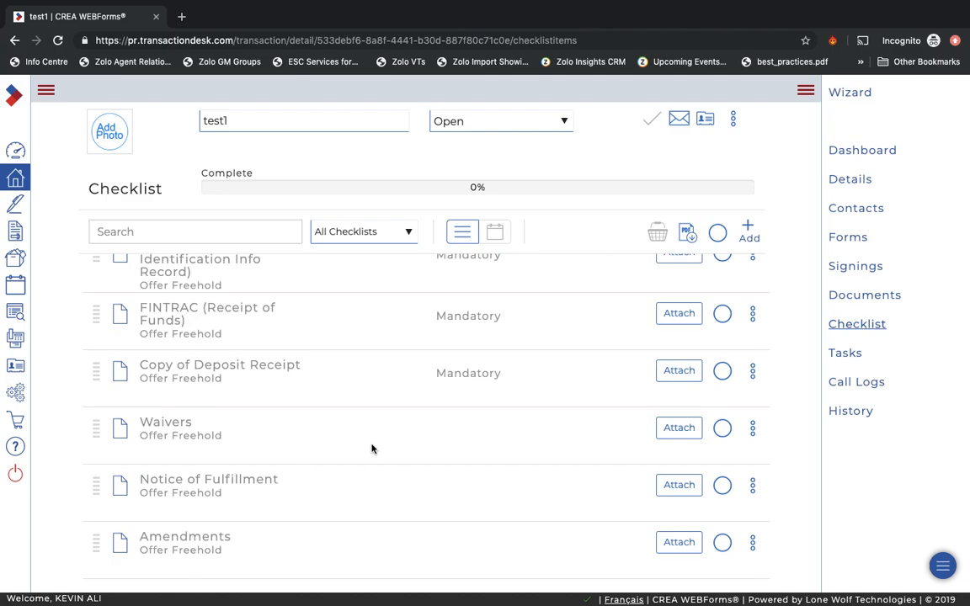
{"action": "scroll", "coordinate": [372, 449], "scroll_direction": "up", "scroll_amount": 5}
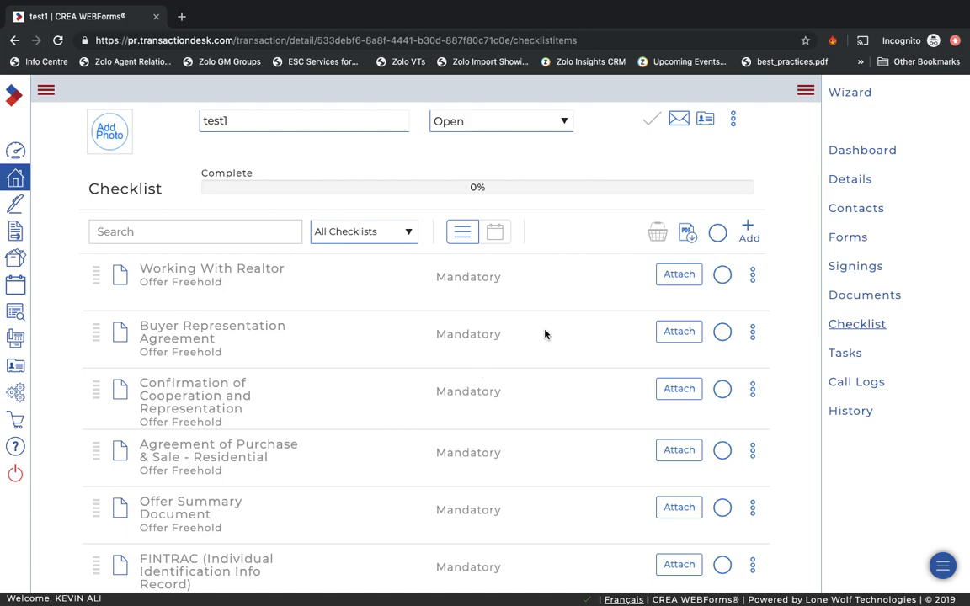
- Attach the file (Ontario) 810 - Working with a REALTOR.pdf from the computer to the Working With Realtor checklist item
{"action": "left_click", "coordinate": [674, 284]}
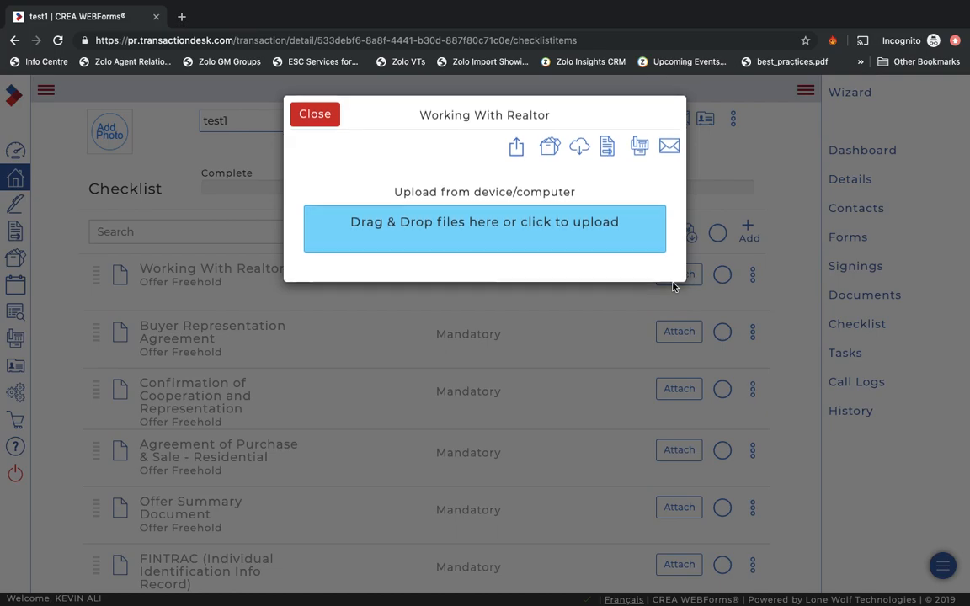
{"action": "left_click", "coordinate": [477, 234]}
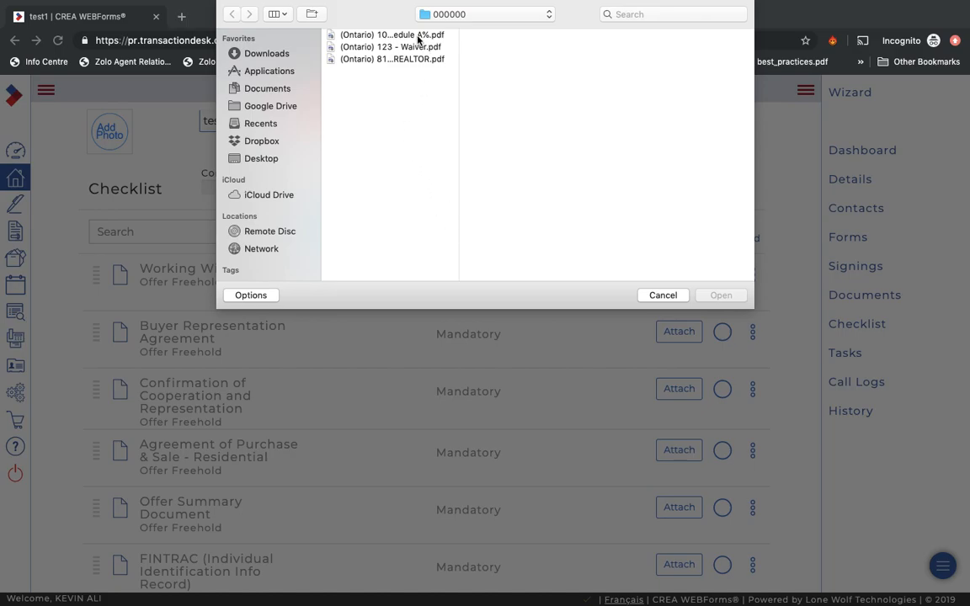
{"action": "left_click", "coordinate": [392, 59]}
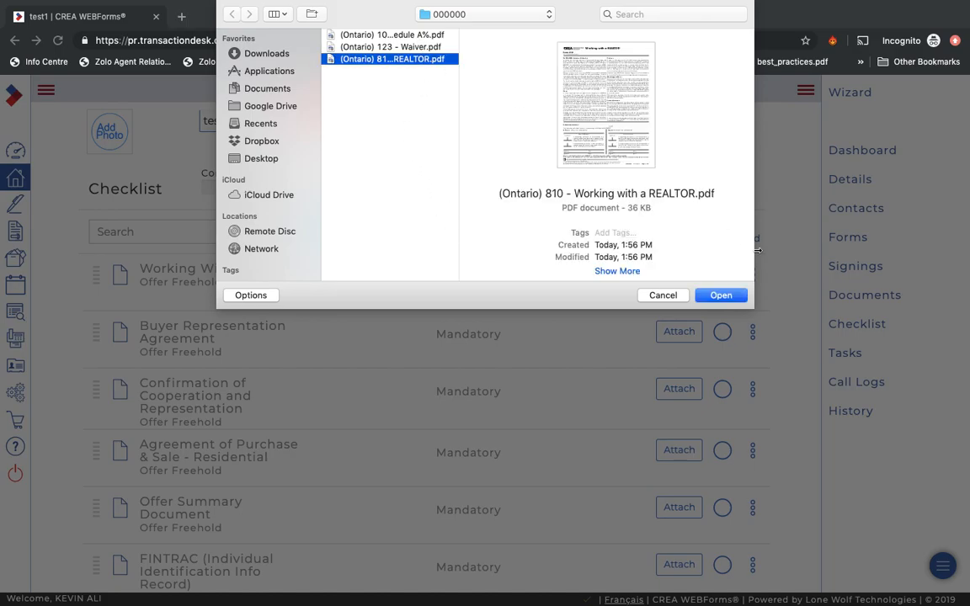
{"action": "left_click", "coordinate": [723, 295]}
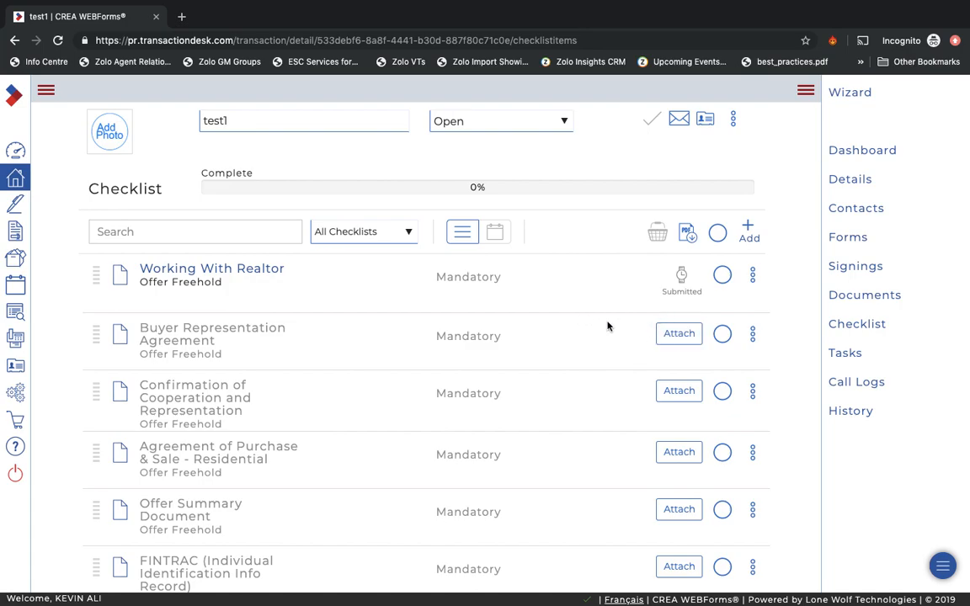
- Look over the remaining checklist items and change the test1 transaction's status to Closed
{"action": "scroll", "coordinate": [665, 394], "scroll_direction": "down", "scroll_amount": 3}
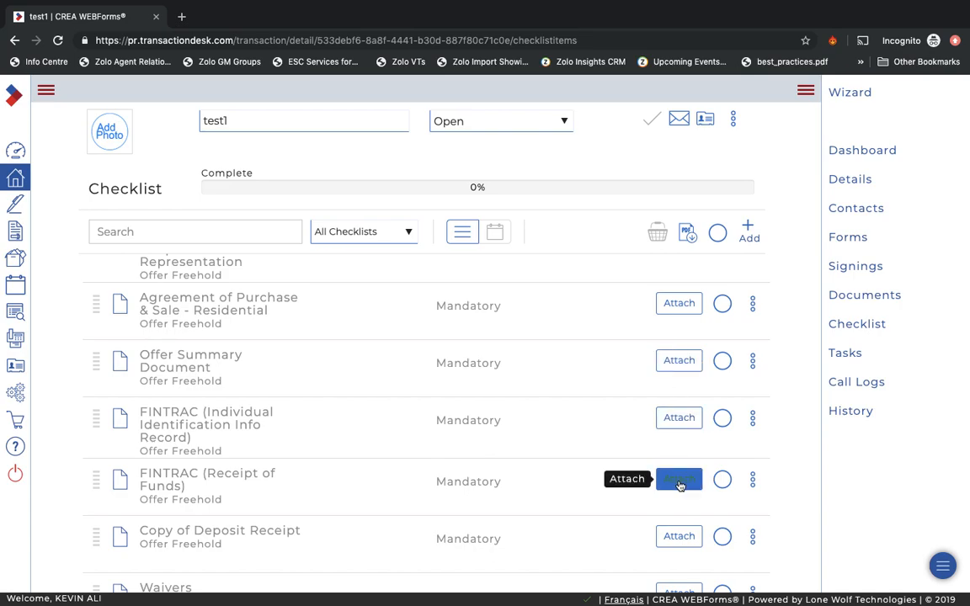
{"action": "scroll", "coordinate": [679, 484], "scroll_direction": "down", "scroll_amount": 3}
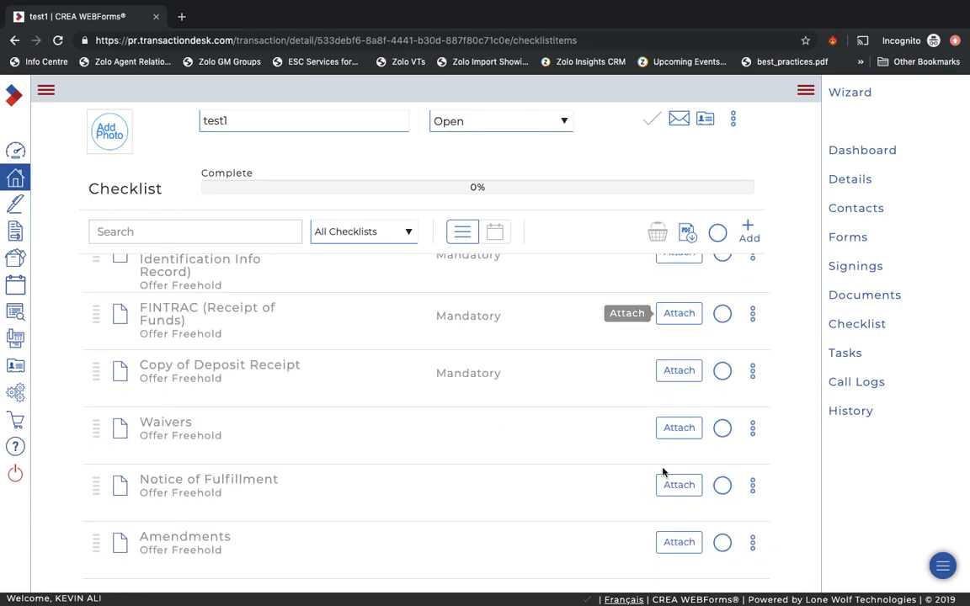
{"action": "scroll", "coordinate": [649, 405], "scroll_direction": "up", "scroll_amount": 6}
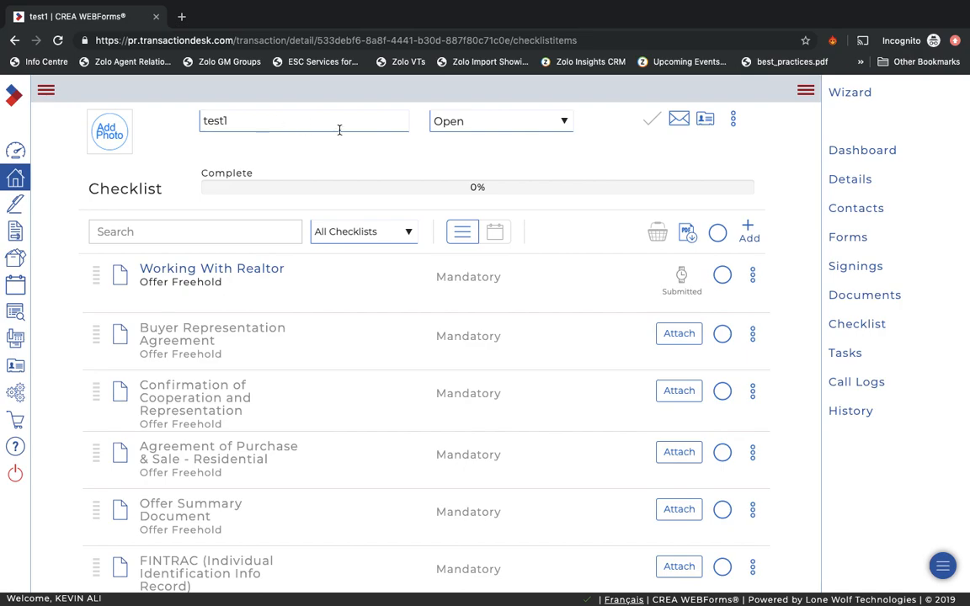
{"action": "left_click", "coordinate": [566, 124]}
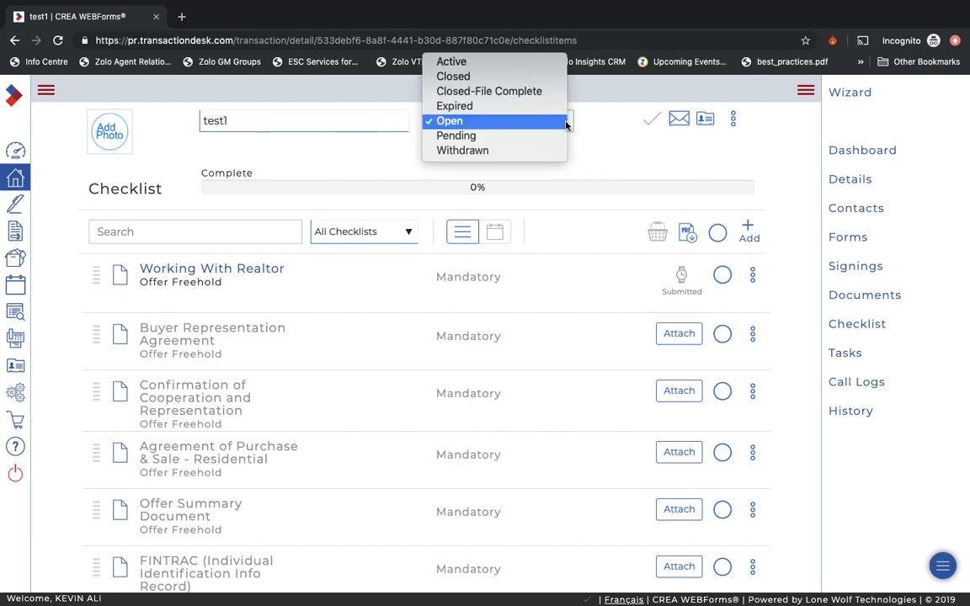
{"action": "left_click", "coordinate": [500, 80]}
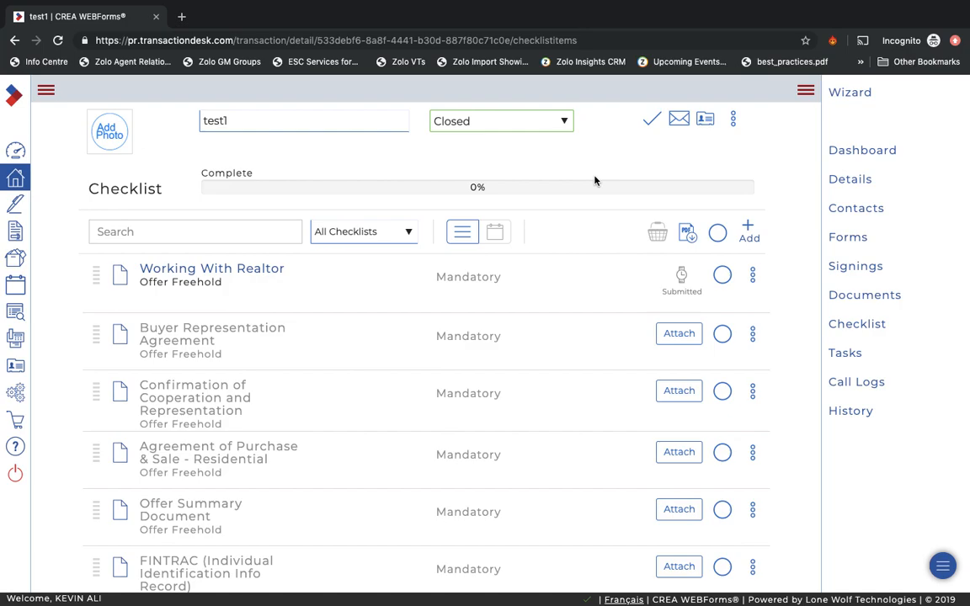
{"action": "scroll", "coordinate": [545, 396], "scroll_direction": "down", "scroll_amount": 3}
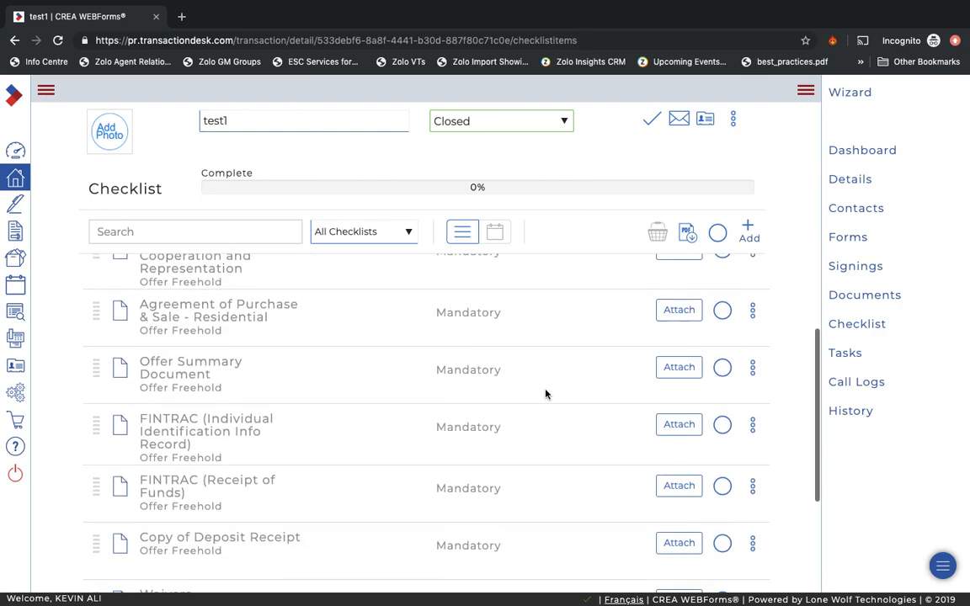
{"action": "scroll", "coordinate": [545, 393], "scroll_direction": "down", "scroll_amount": 2}
{"action": "scroll", "coordinate": [545, 394], "scroll_direction": "down", "scroll_amount": 2}
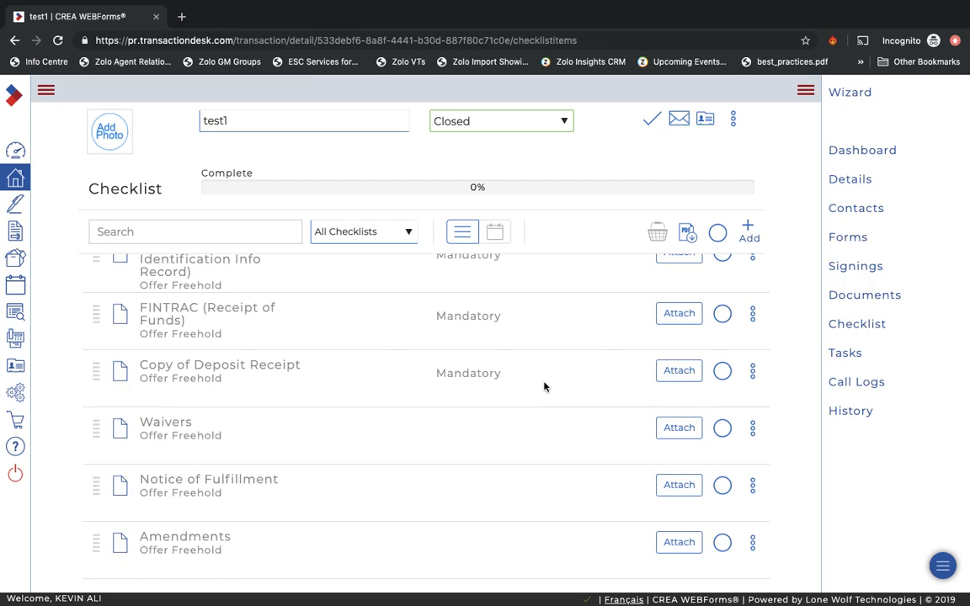
{"action": "scroll", "coordinate": [544, 387], "scroll_direction": "up", "scroll_amount": 5}
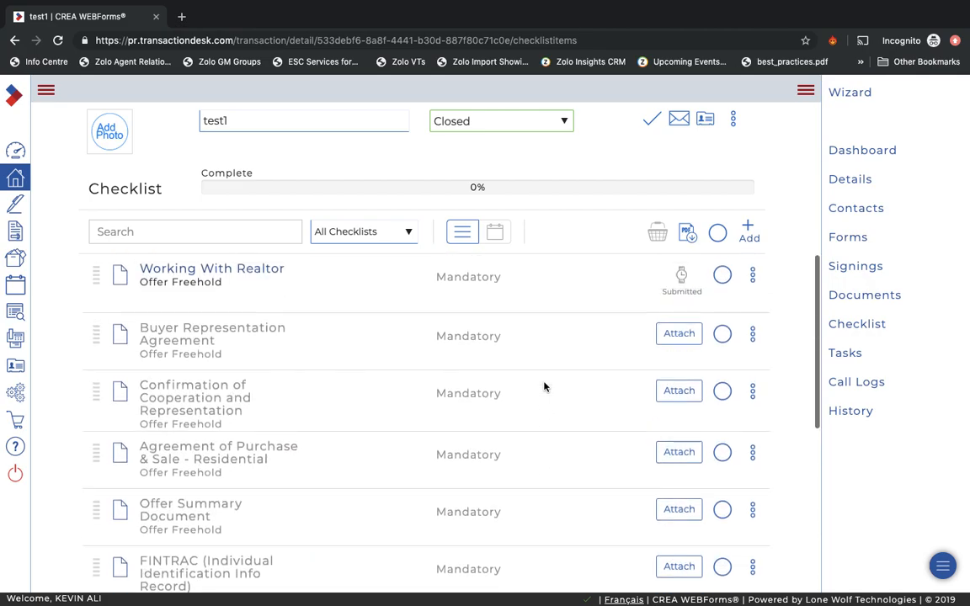